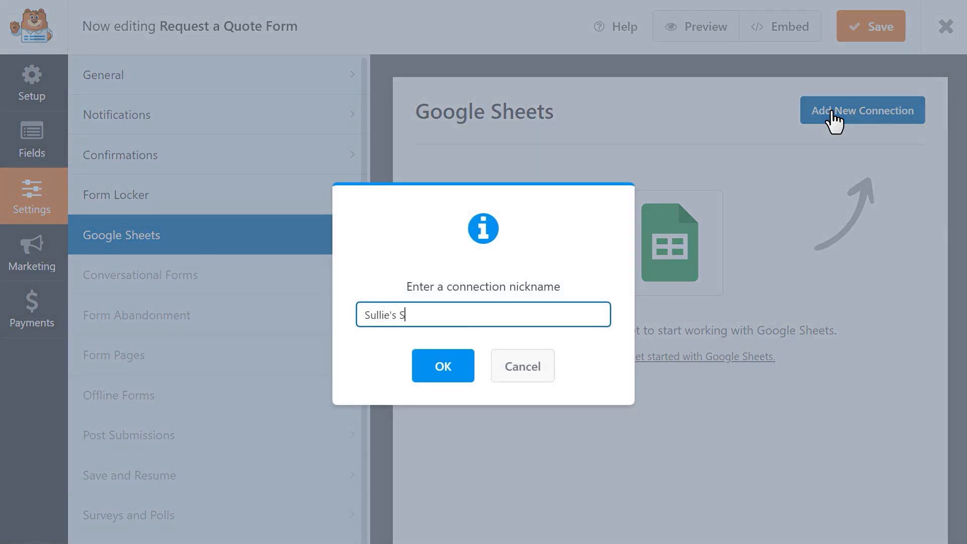
Step: Confirm the nickname and target Sullie Eloso's Spreadsheet, sheet Q4 2022, for the connection
key("Return")
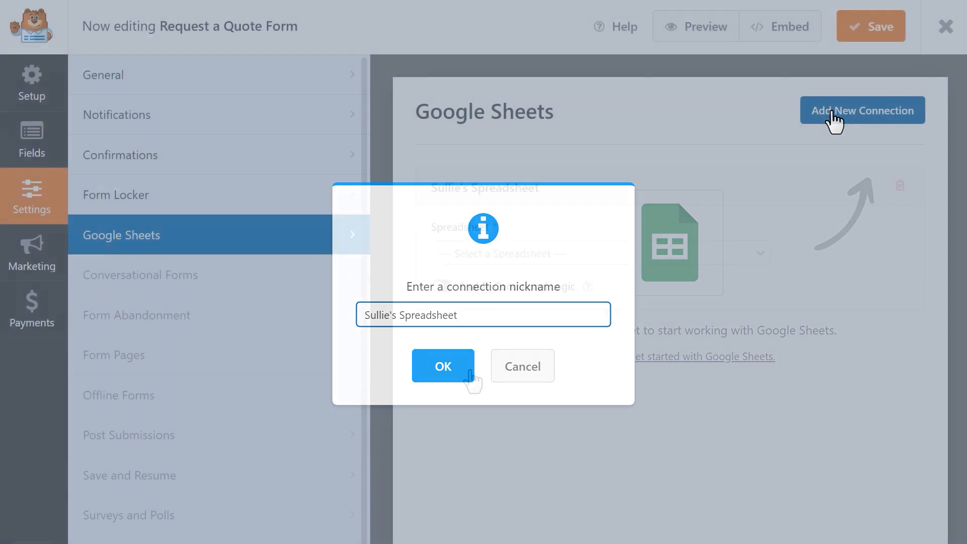
left_click(743, 258)
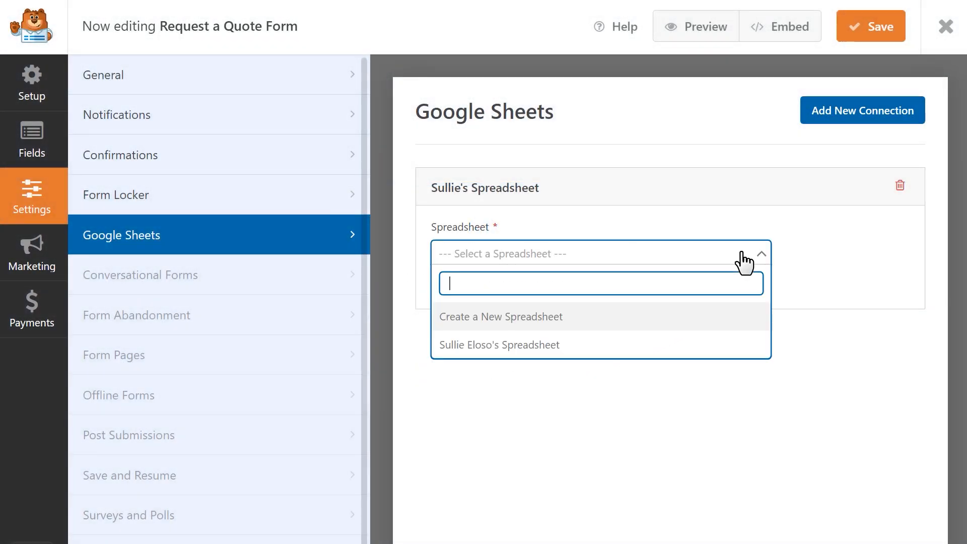
left_click(724, 345)
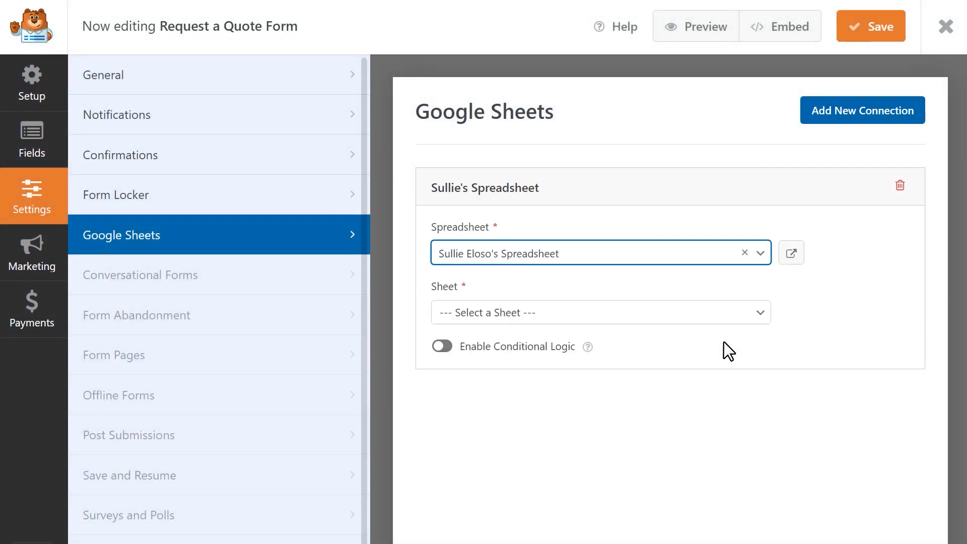
left_click(761, 313)
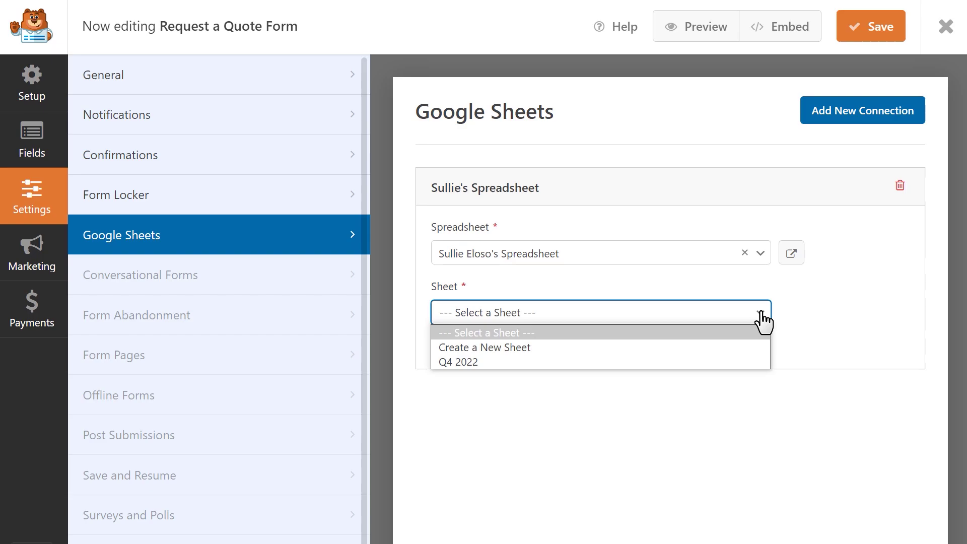
left_click(751, 361)
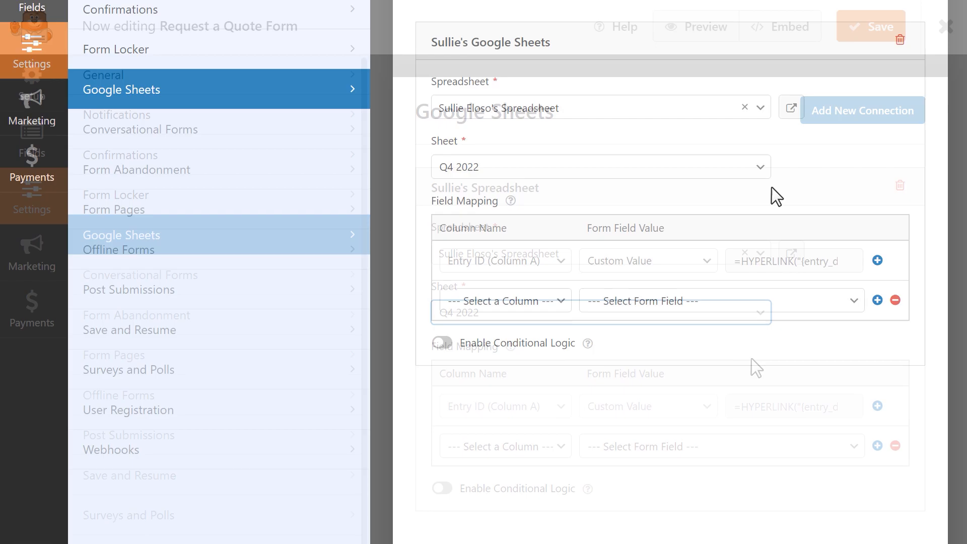
Step: Map Column B to the form's Name field
left_click(568, 302)
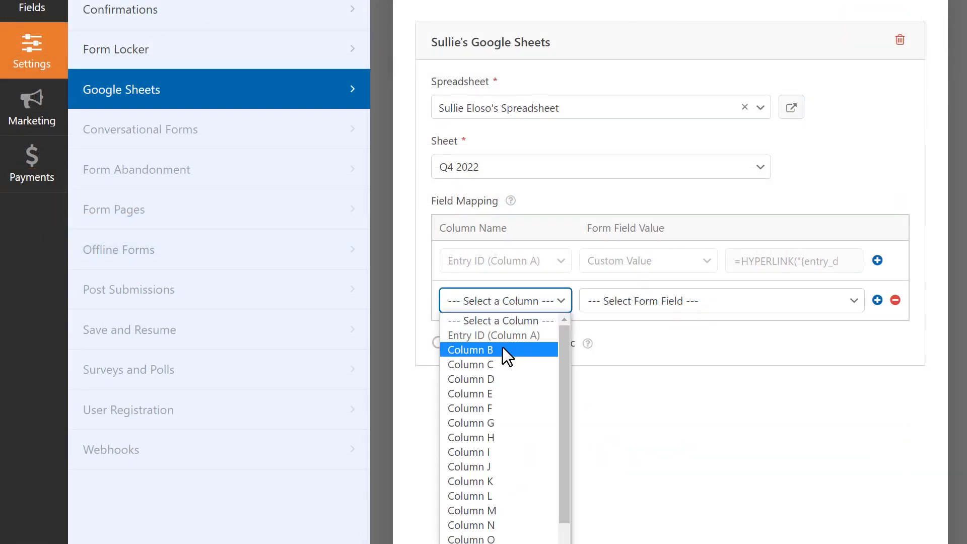
left_click(503, 349)
left_click(710, 301)
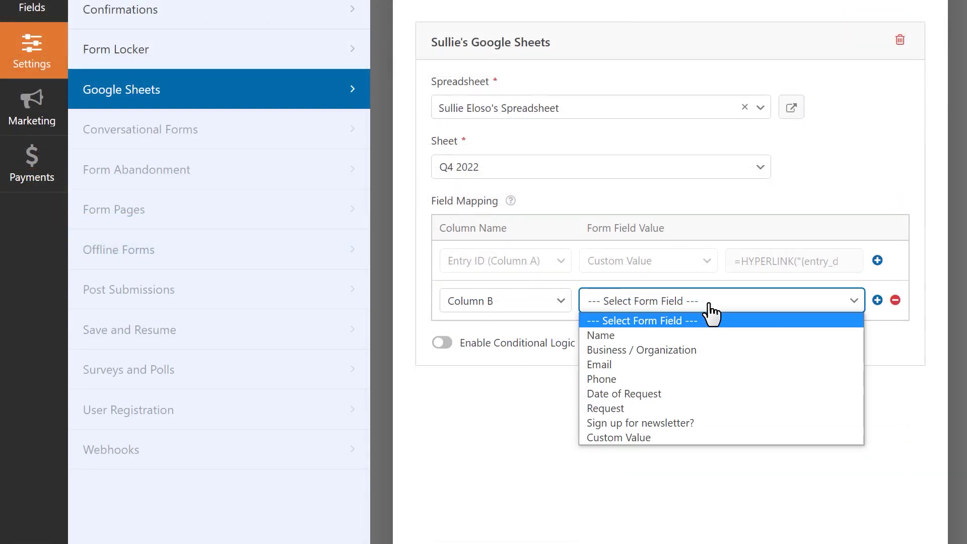
left_click(673, 338)
Step: Add a Column C mapping filled with a custom value using the Entry Date smart tag
left_click(878, 301)
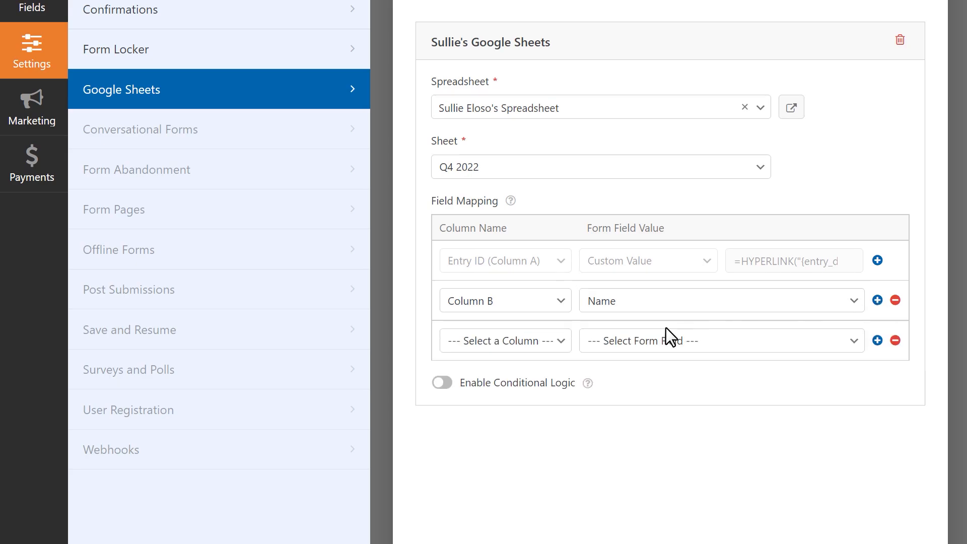
left_click(569, 347)
left_click(537, 373)
left_click(692, 341)
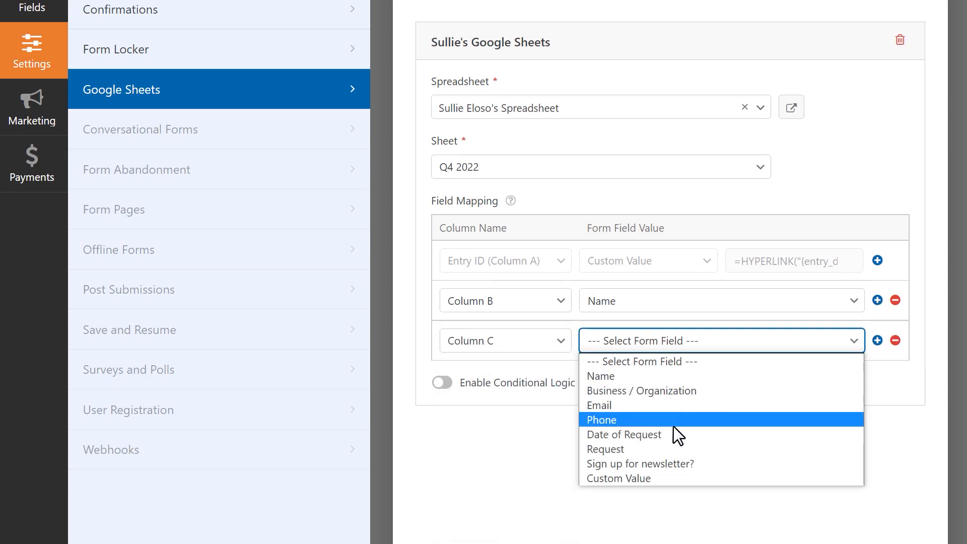
left_click(668, 476)
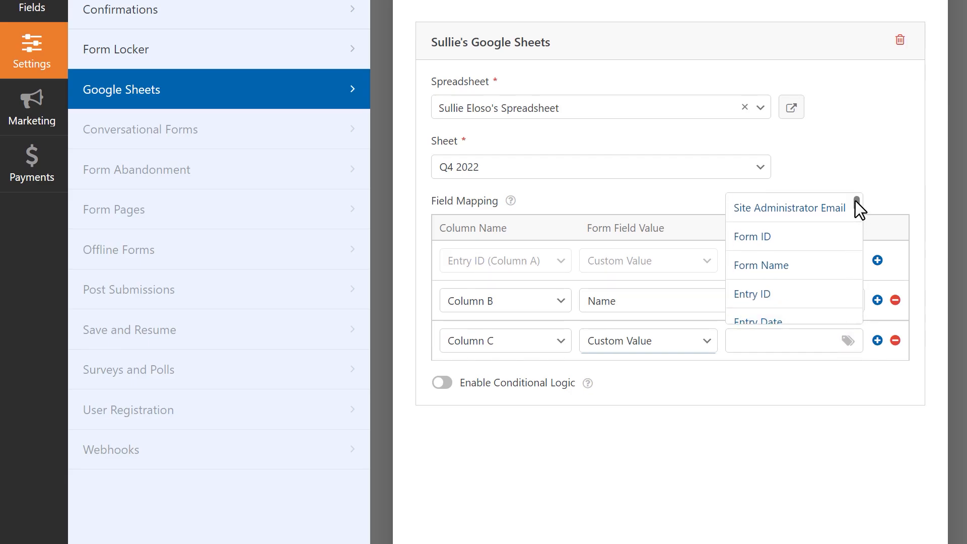
left_click_drag(855, 201, 856, 210)
left_click(769, 264)
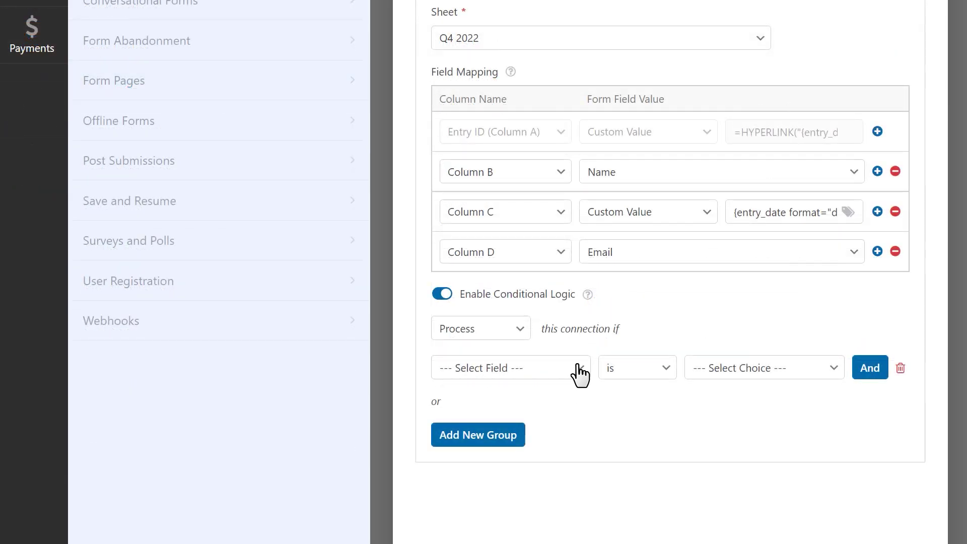
left_click(579, 368)
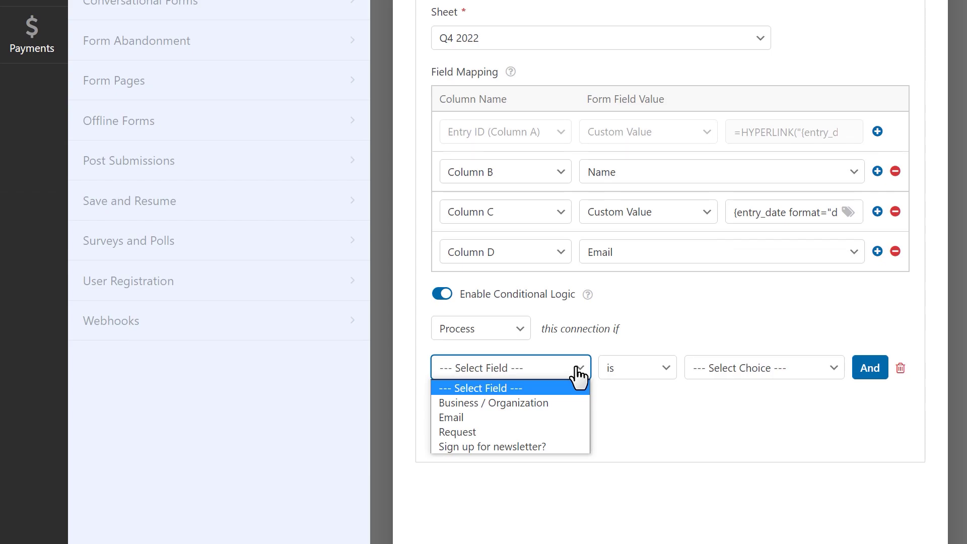
left_click(543, 416)
left_click(645, 370)
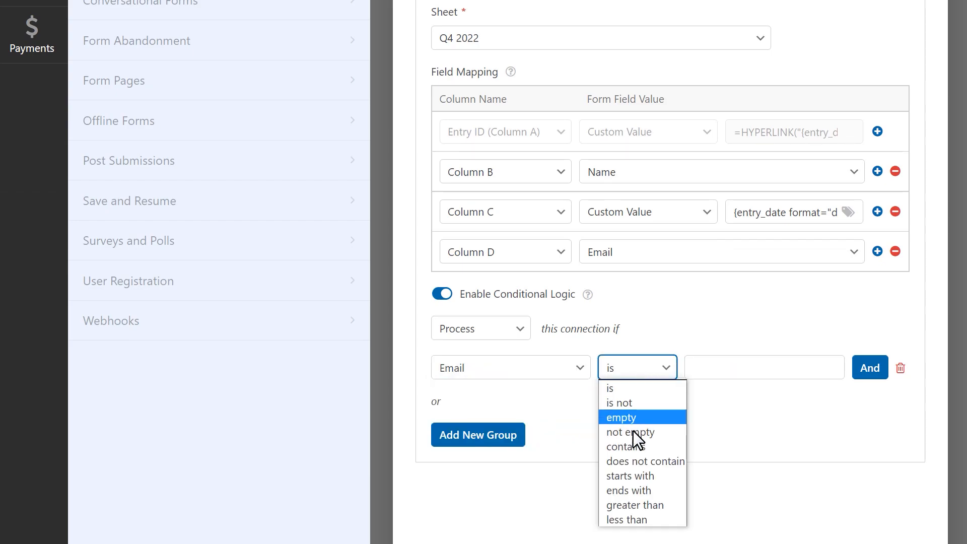
left_click(631, 447)
left_click(726, 369)
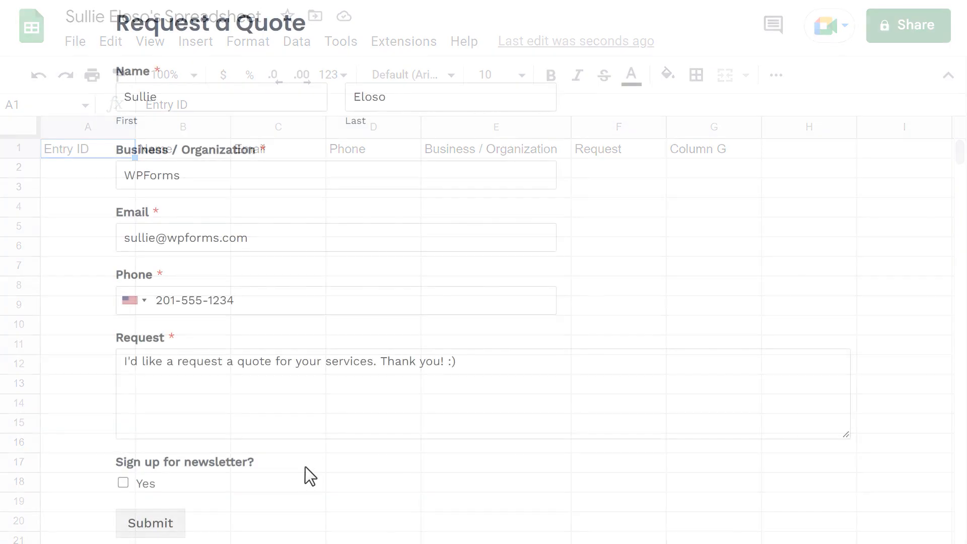
Step: Submit the filled-in test Request a Quote form
left_click(181, 523)
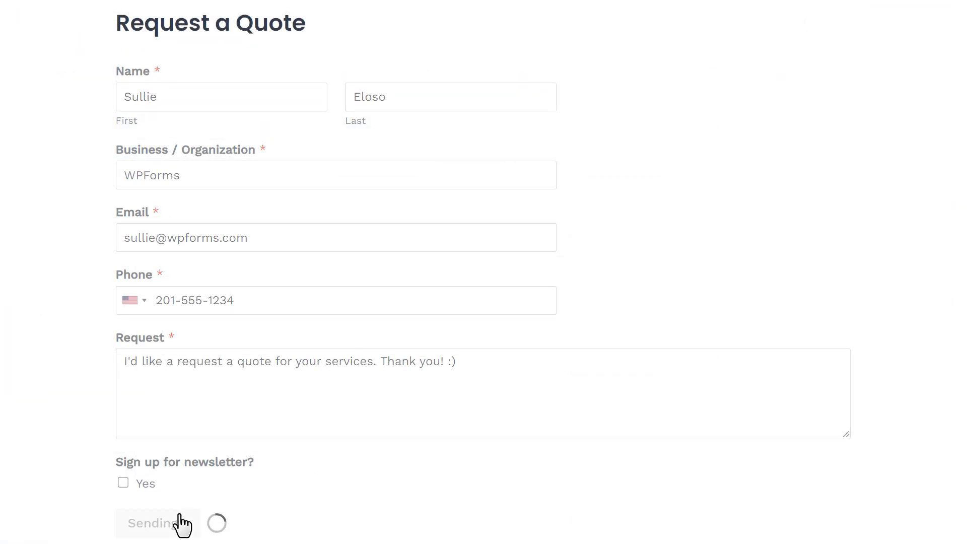